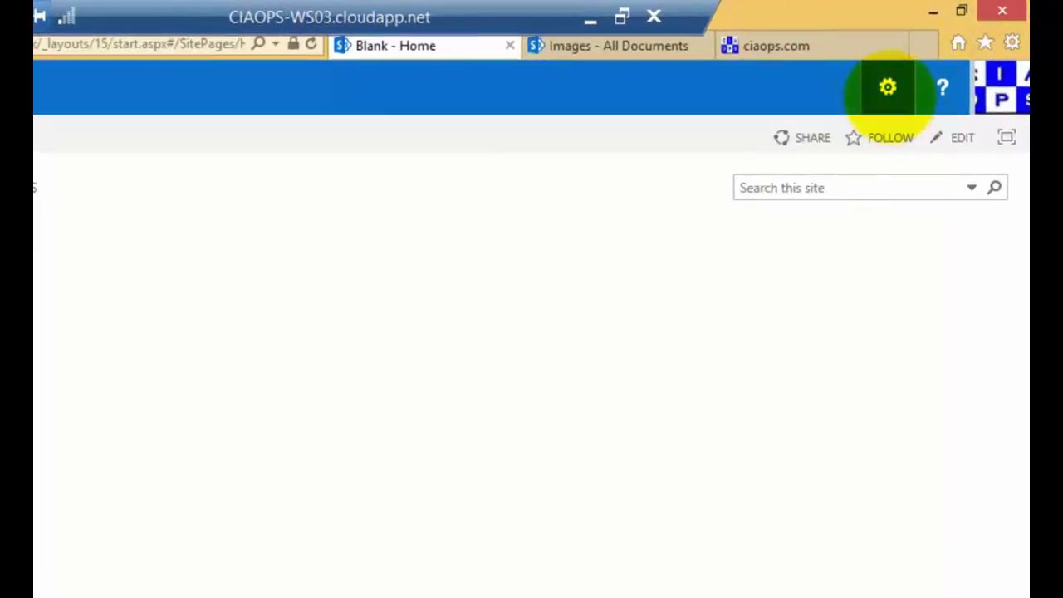
Open the Blank site's Title, Description, and Logo page via Site settings
left_click(888, 86)
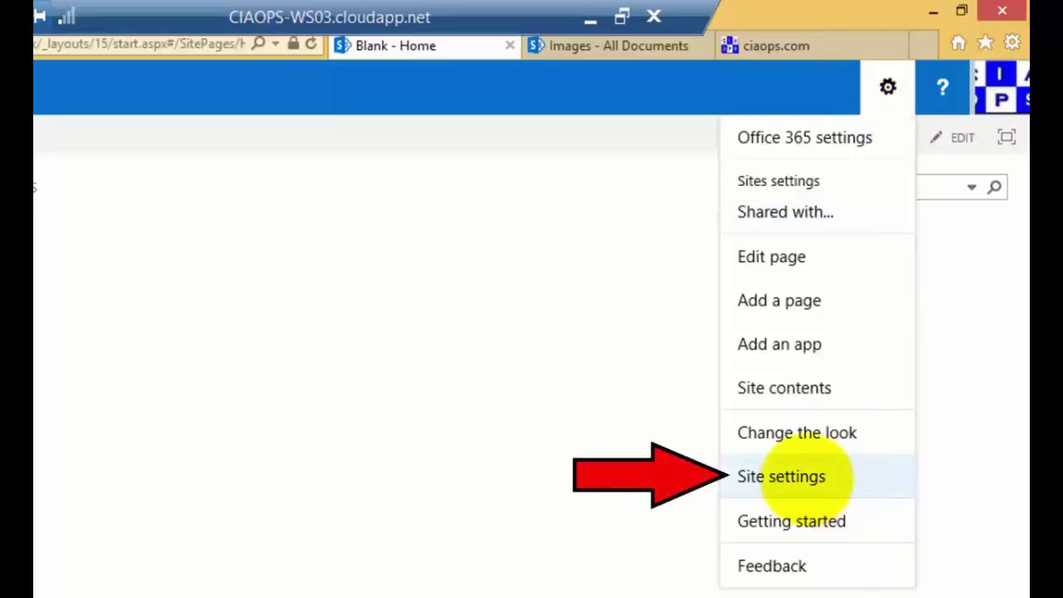
left_click(800, 478)
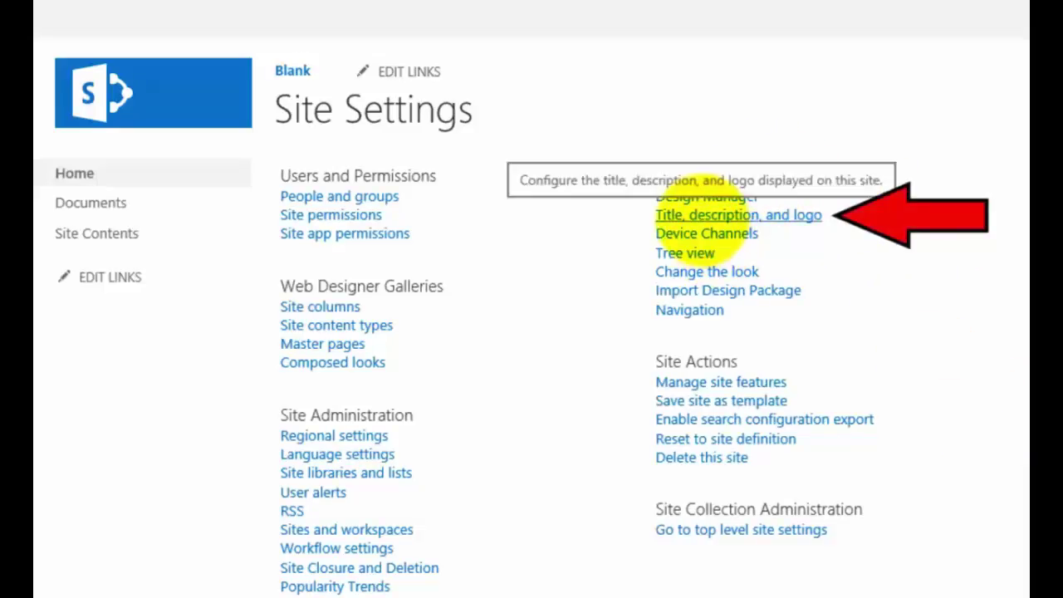
left_click(697, 217)
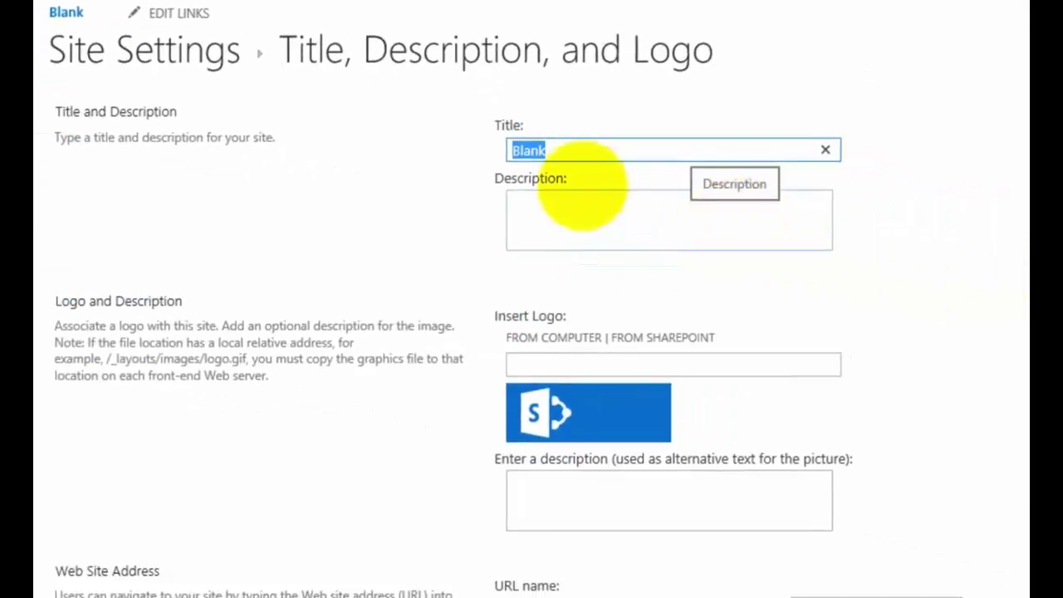
Prefix the site title with 'No so ' so it reads 'No so Blank'
left_click(581, 150)
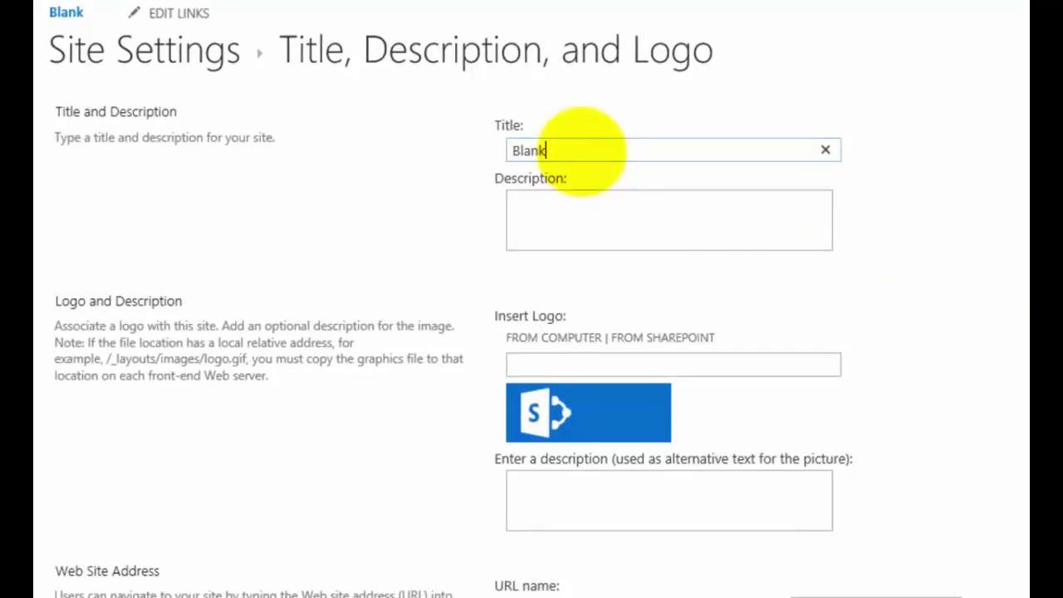
key("Home")
type("No so")
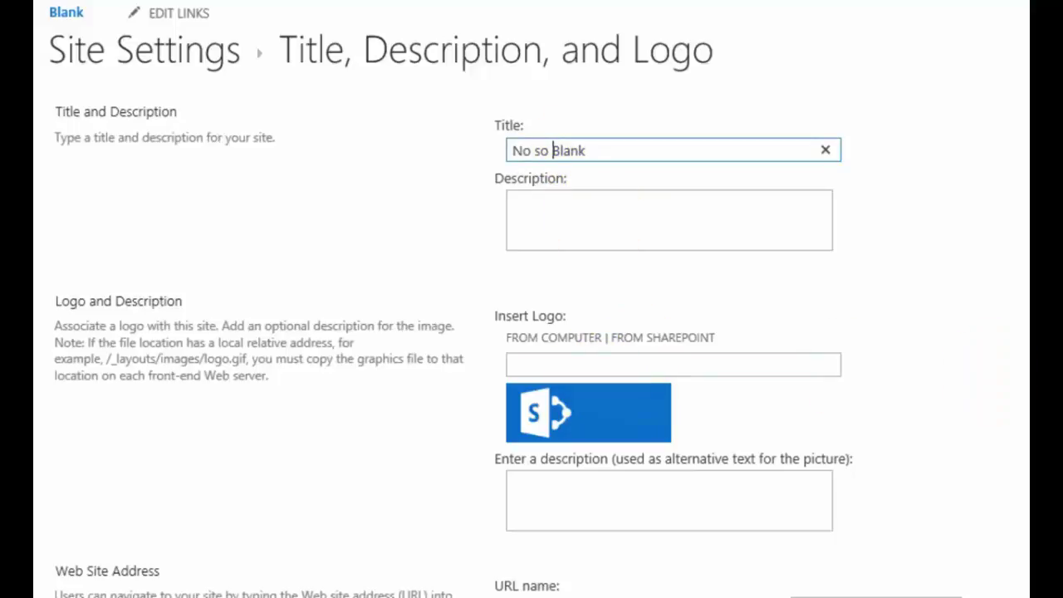
scroll(531, 299, "down", 1)
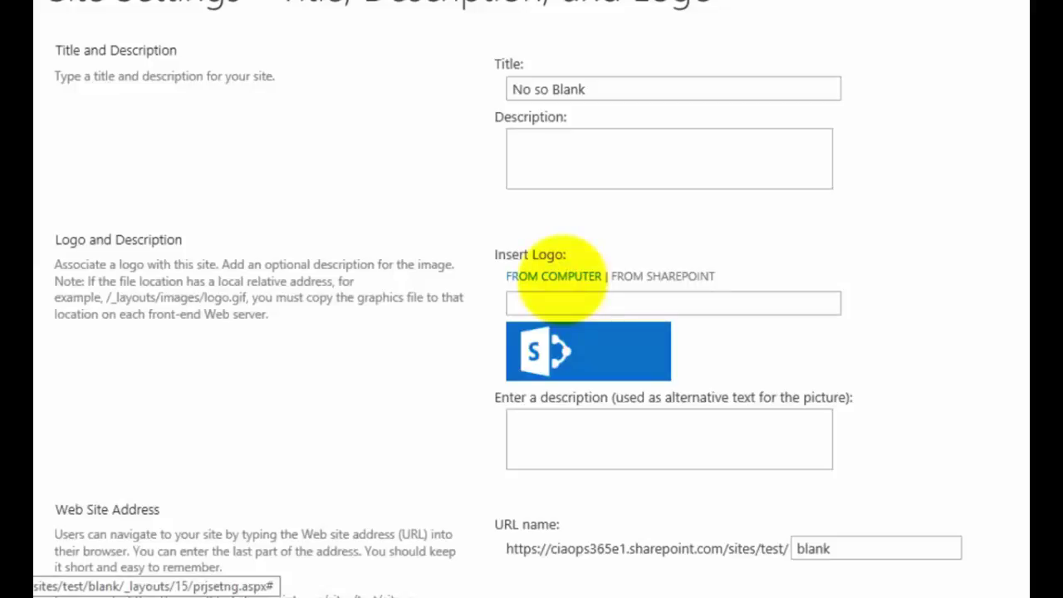
left_click(553, 276)
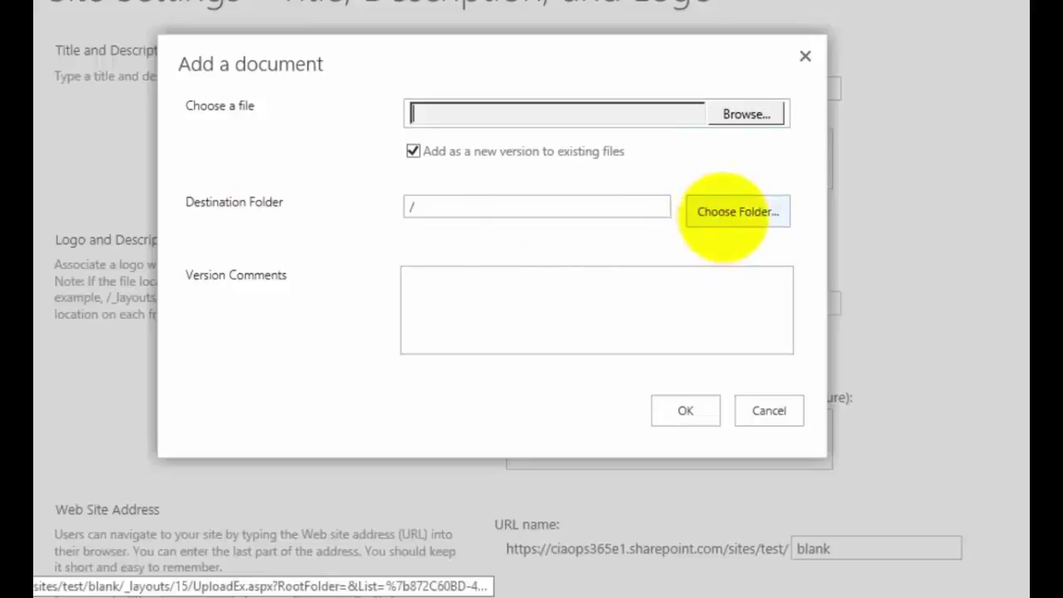
left_click(724, 218)
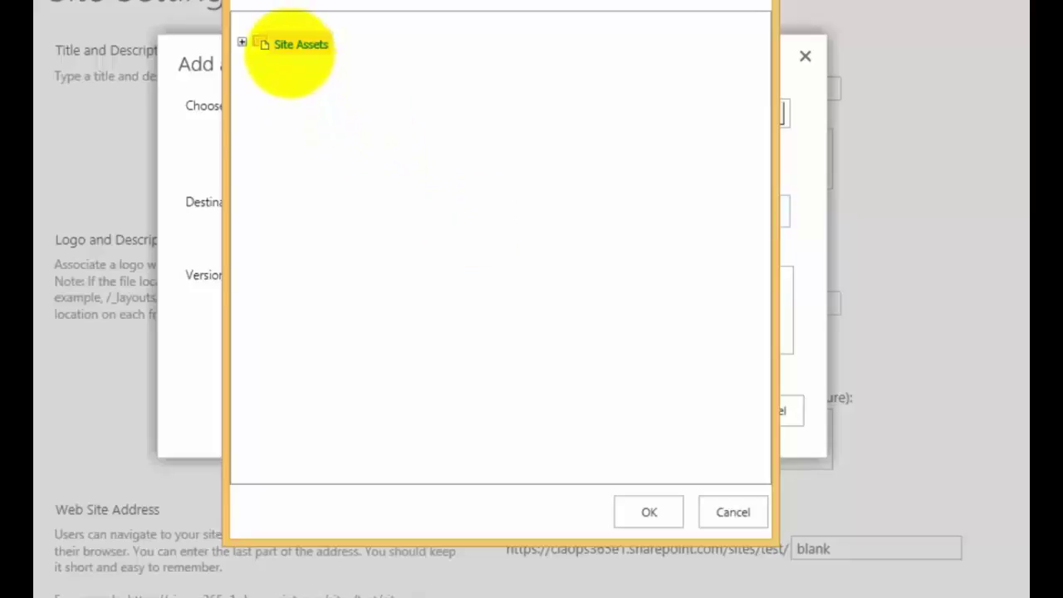
left_click(295, 45)
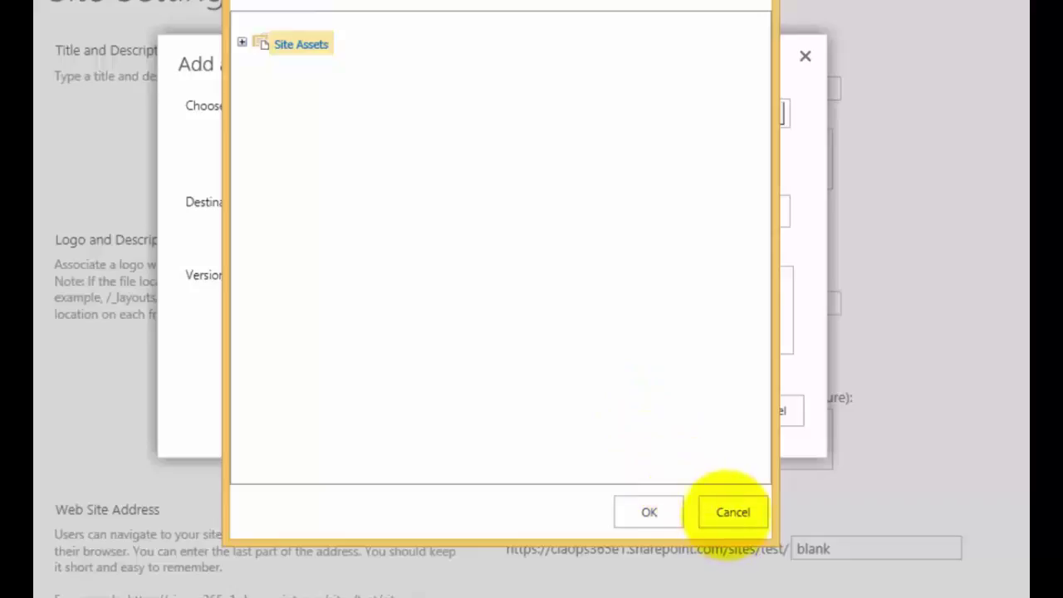
left_click(731, 511)
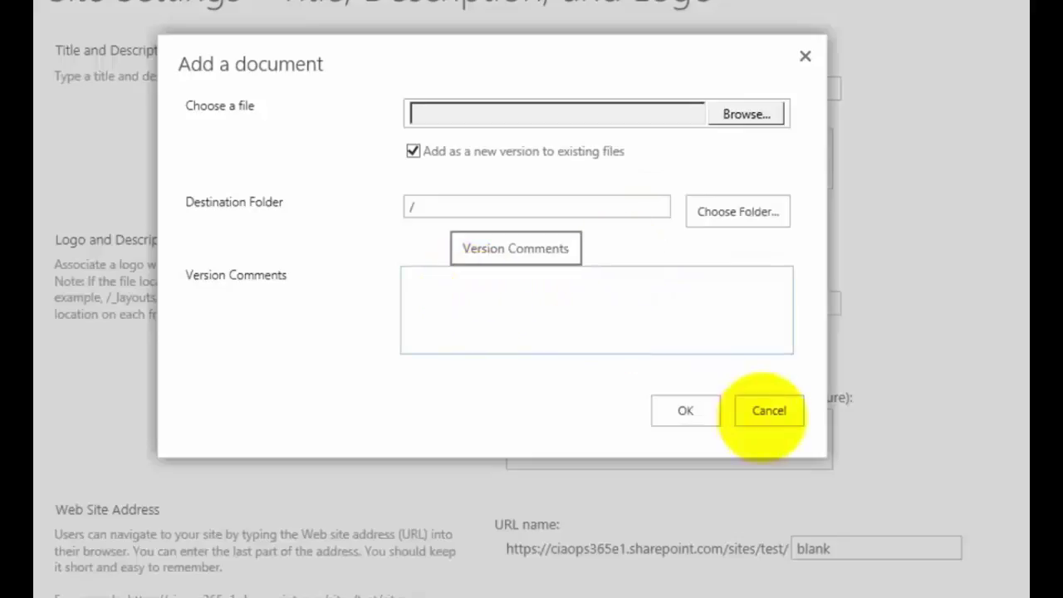
left_click(763, 415)
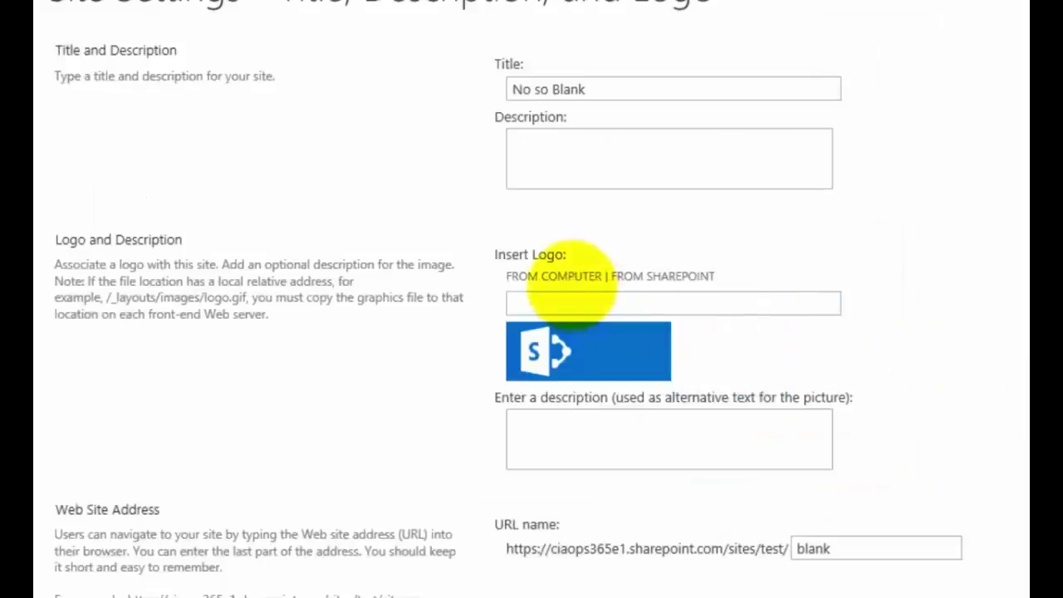
Choose ciaops.jpg from Site Assets > Images in SharePoint as the site logo
left_click(633, 277)
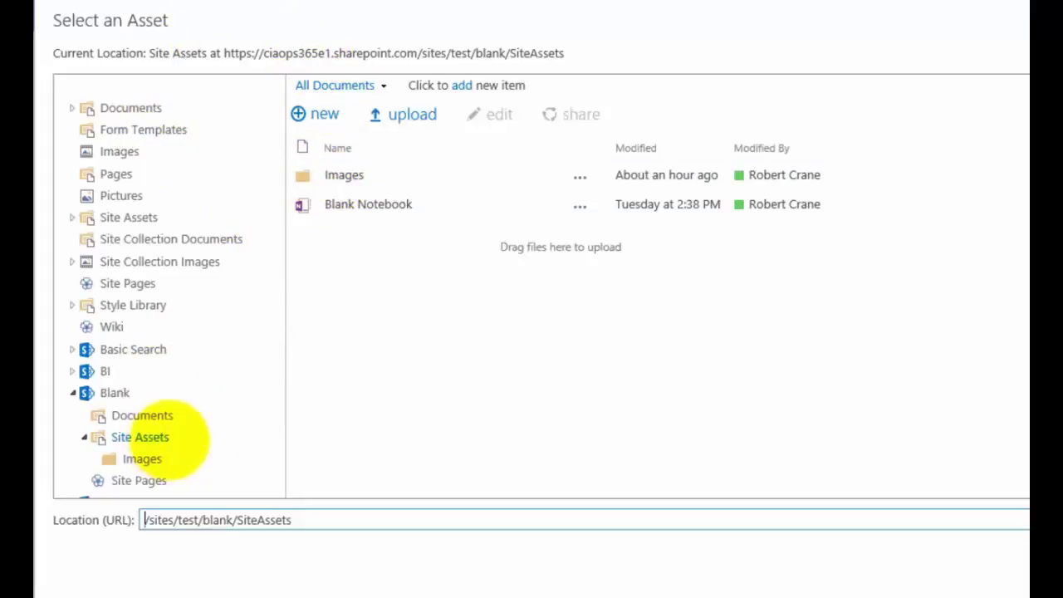
left_click(343, 175)
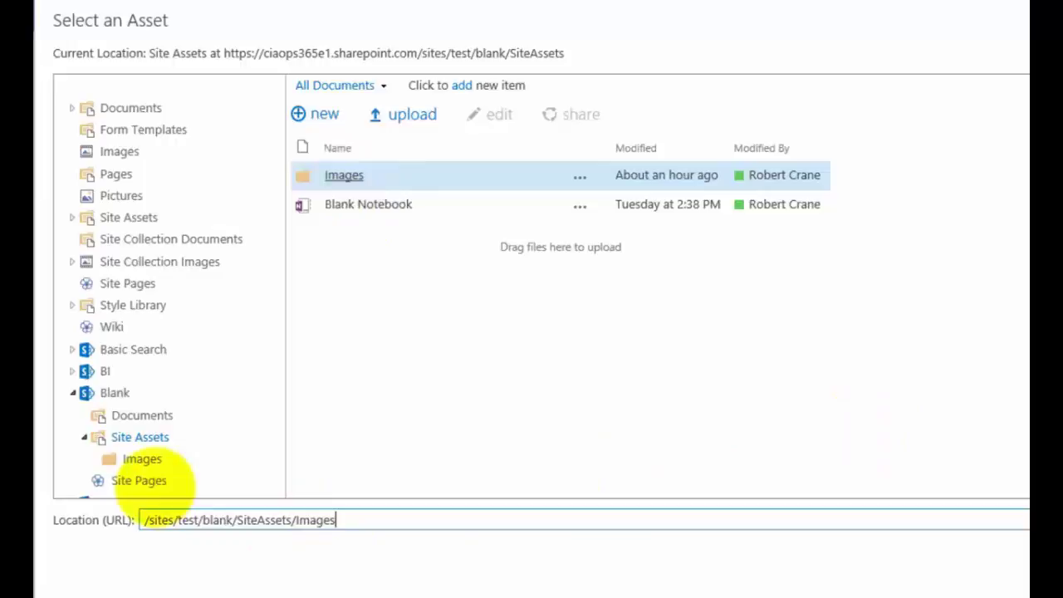
left_click(146, 481)
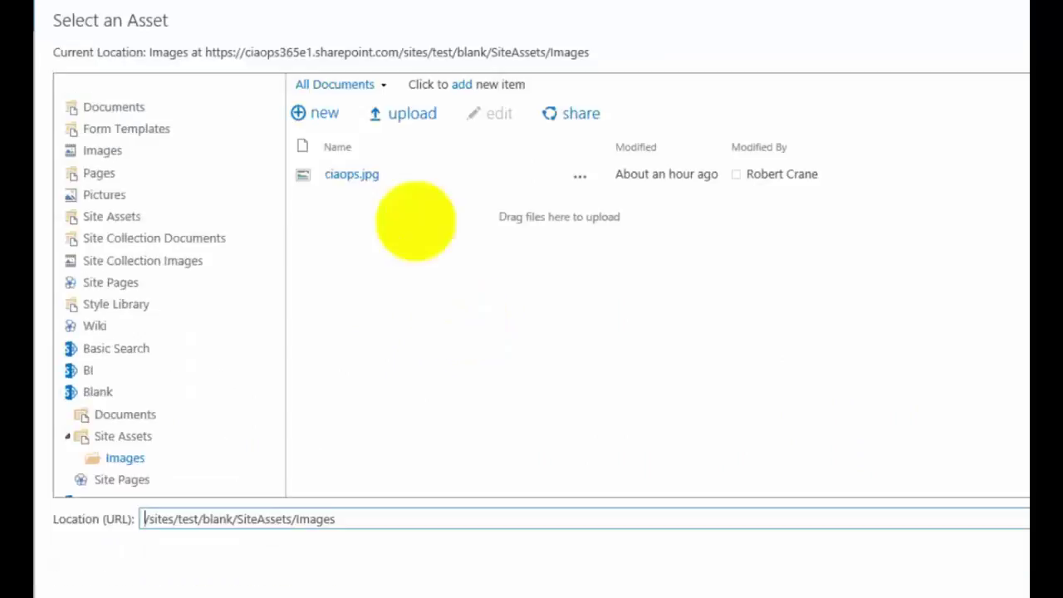
left_click(386, 174)
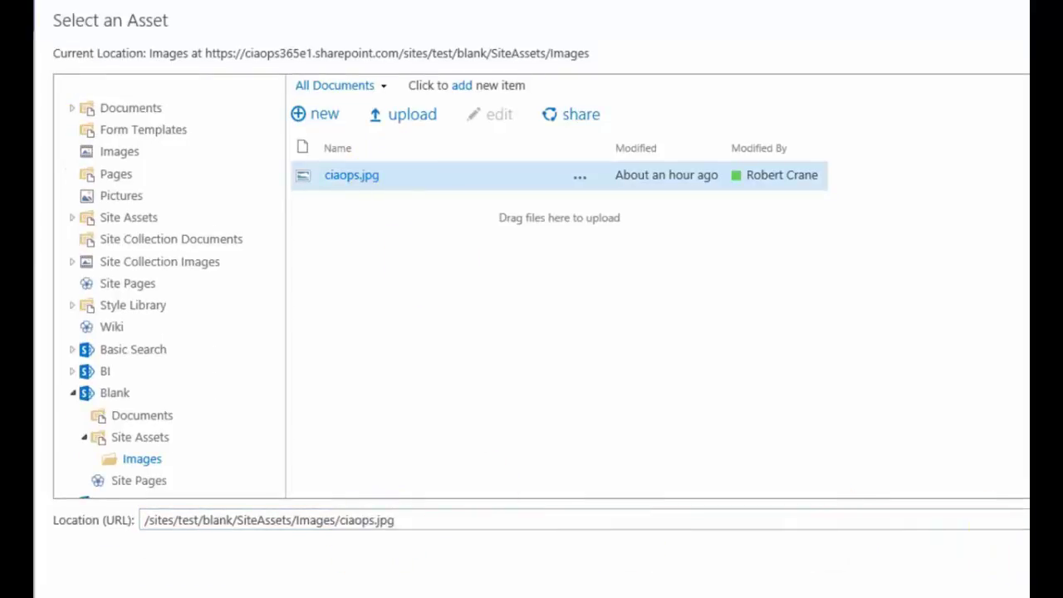
left_click(1020, 557)
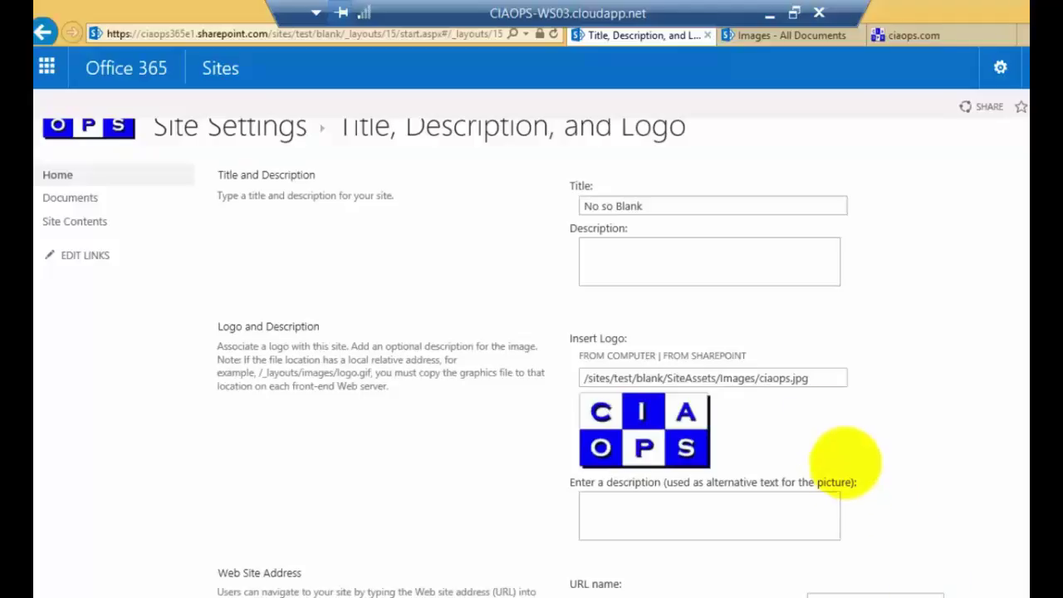
left_click(936, 34)
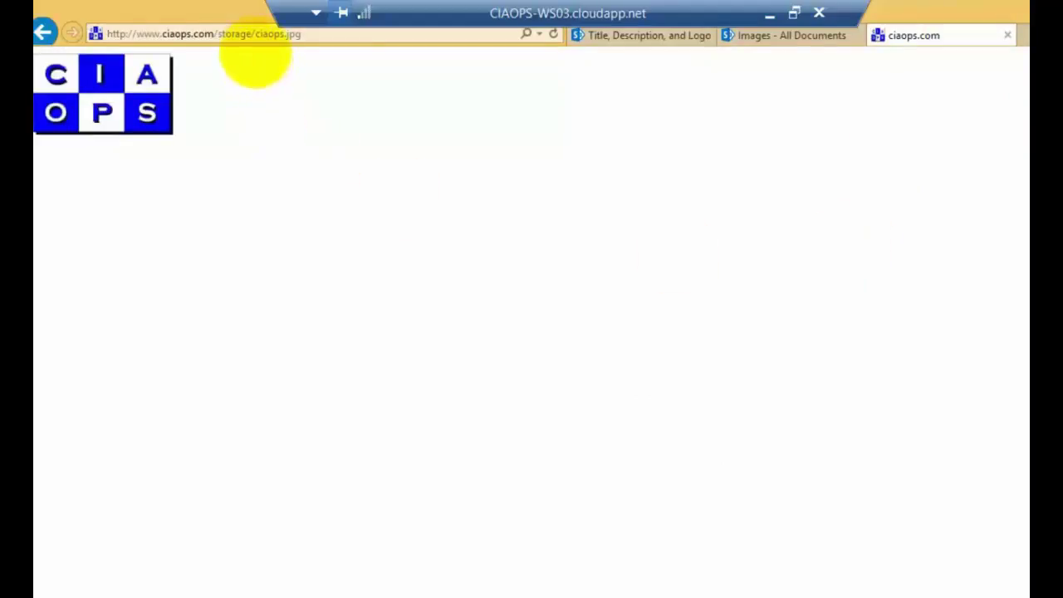
left_click(257, 34)
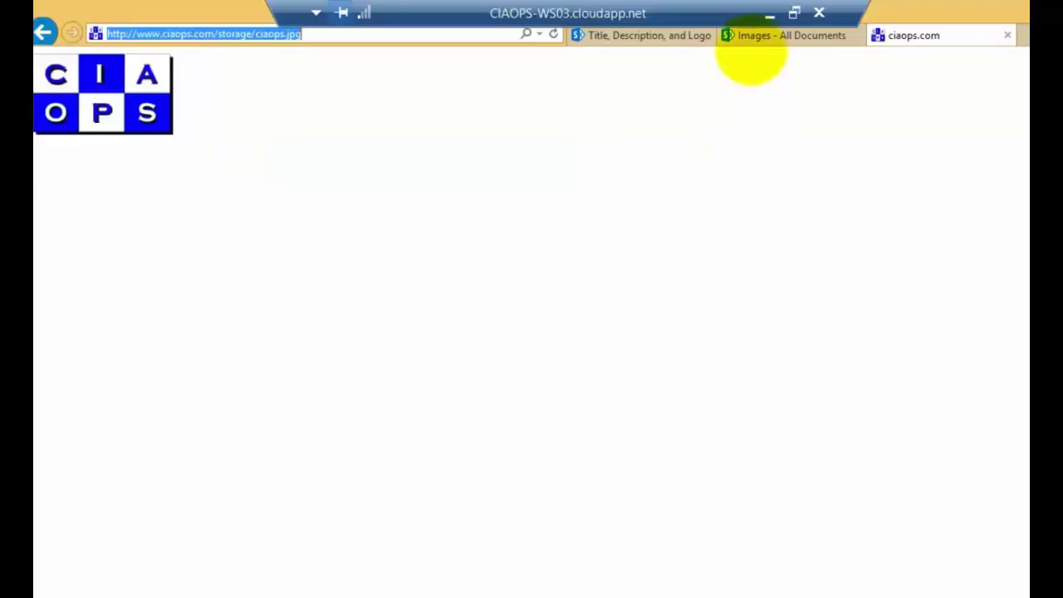
left_click(669, 35)
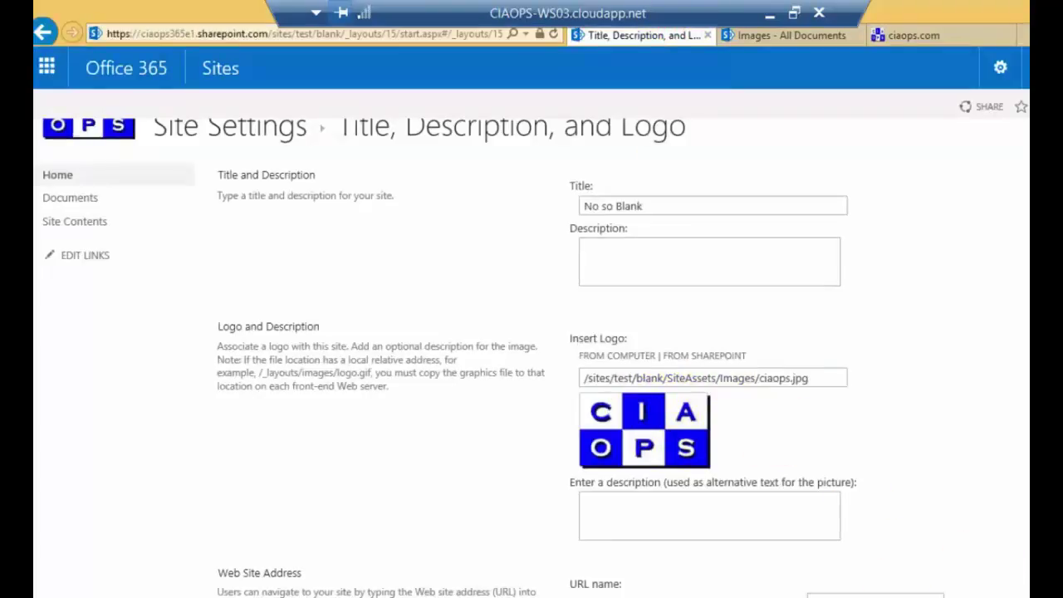
scroll(531, 357, "down", 1)
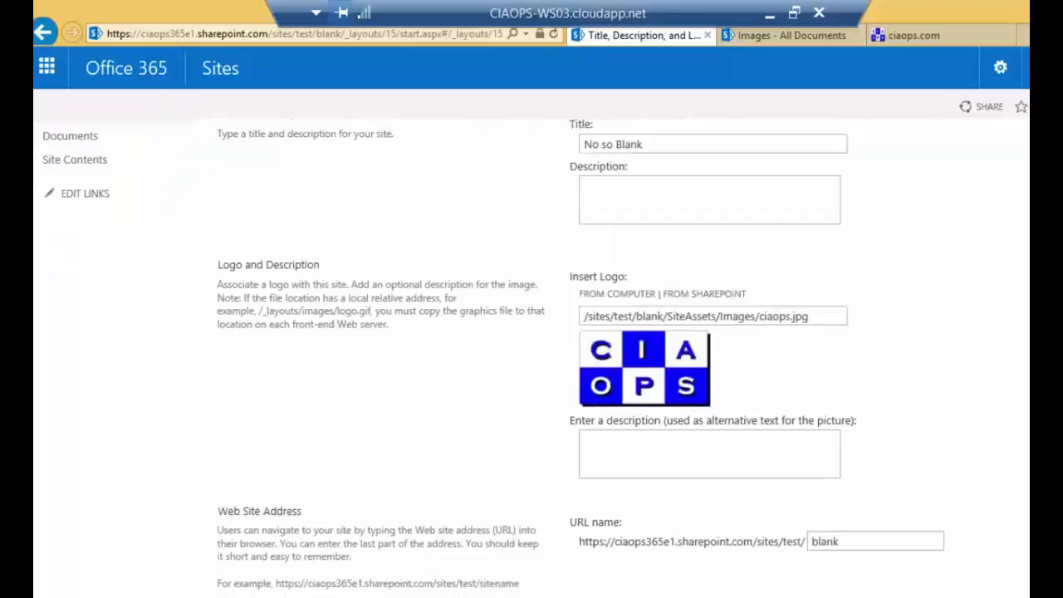
scroll(531, 357, "up", 1)
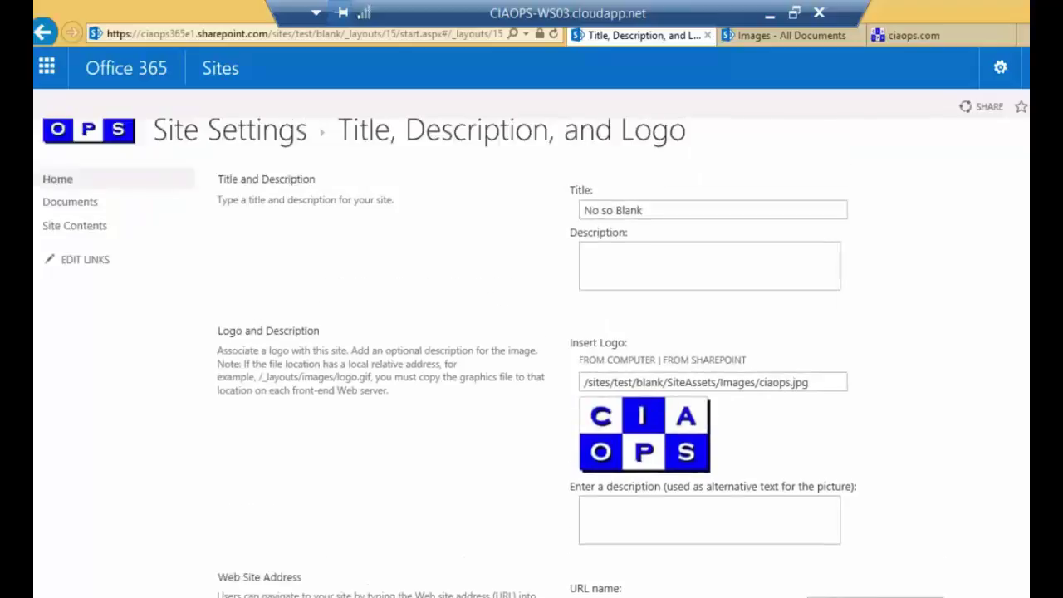
scroll(877, 408, "up", 1)
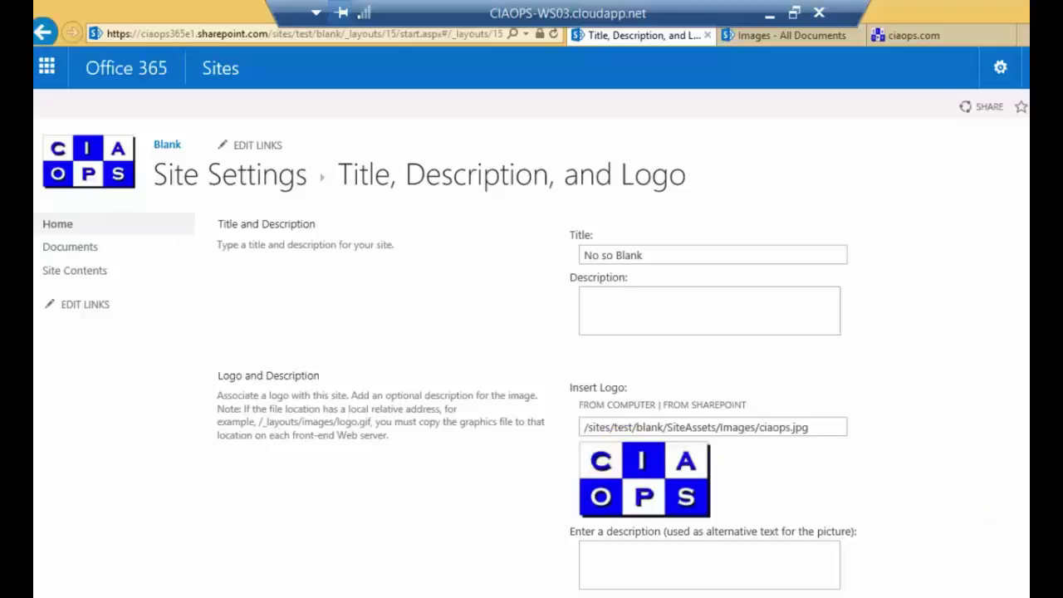
scroll(531, 349, "down", 1)
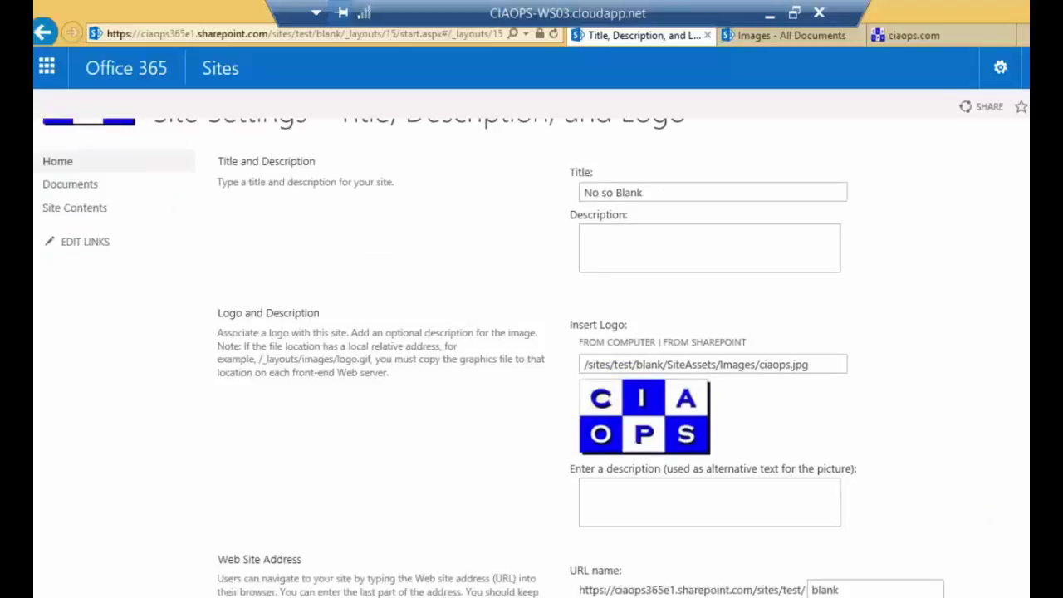
scroll(692, 487, "down", 2)
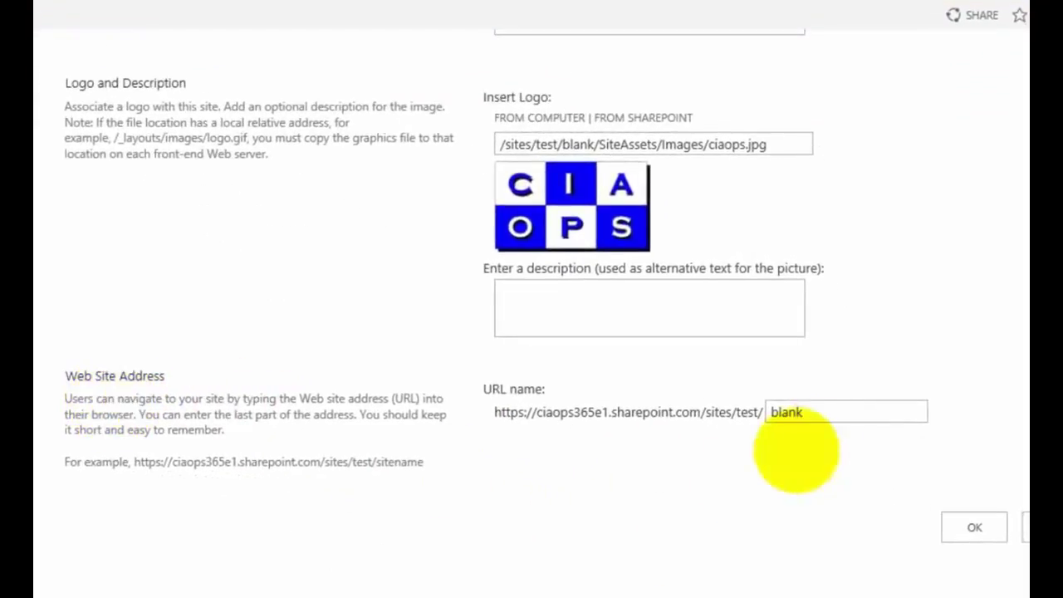
left_click(814, 413)
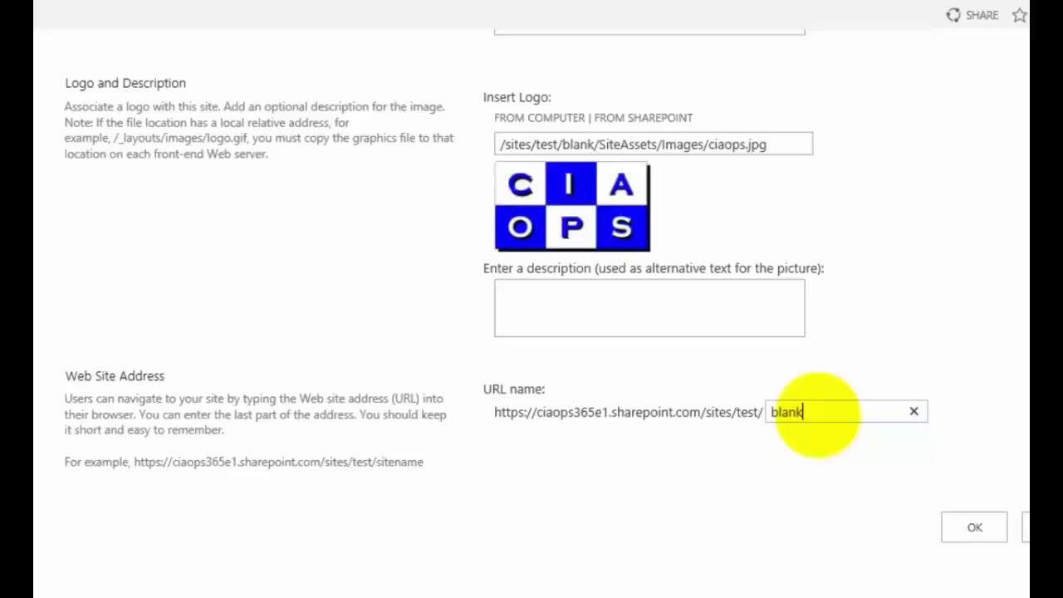
key("Left")
key("Left")
key("Left")
key("Left")
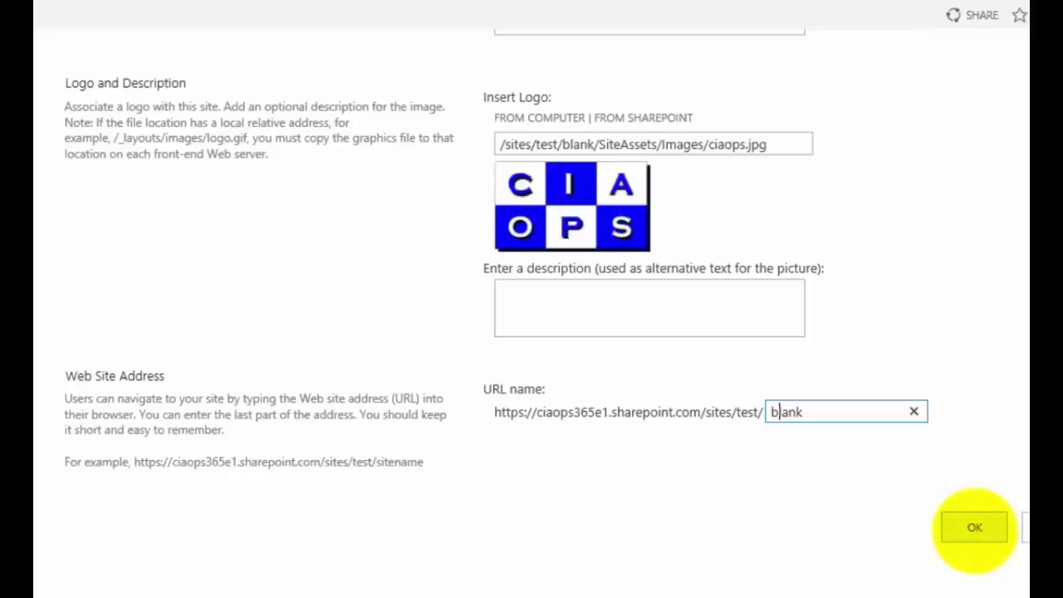
Save the 'No so Blank' title and CIAOPS logo, then go to the site's Home page
left_click(974, 527)
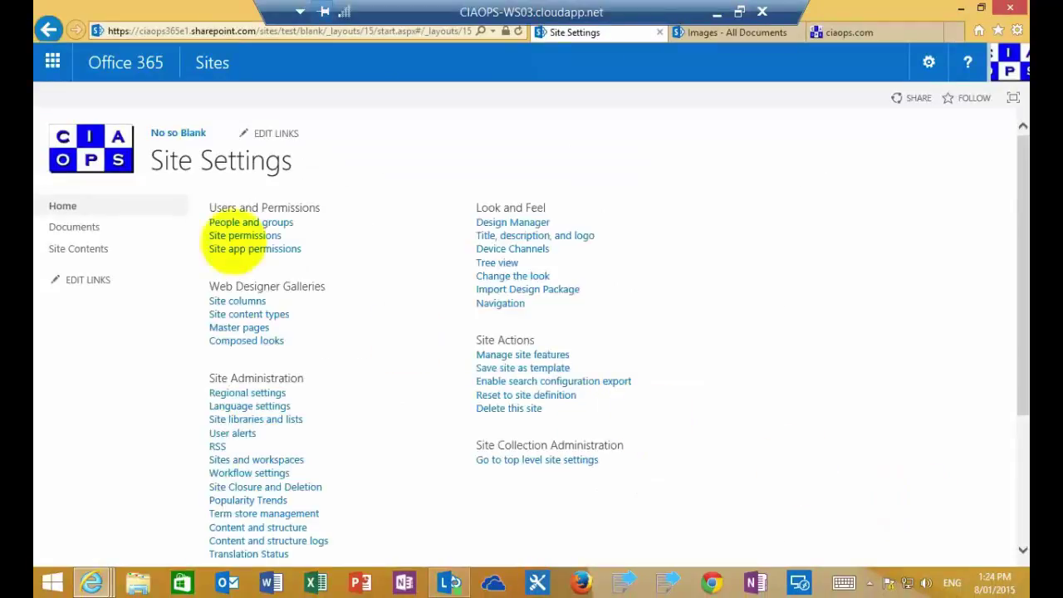
left_click(73, 206)
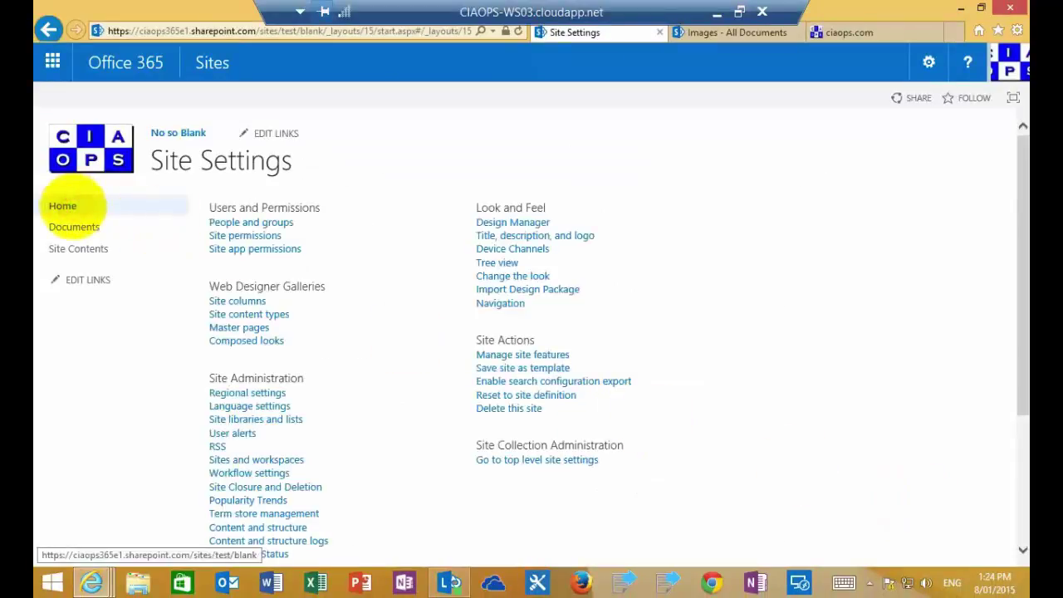